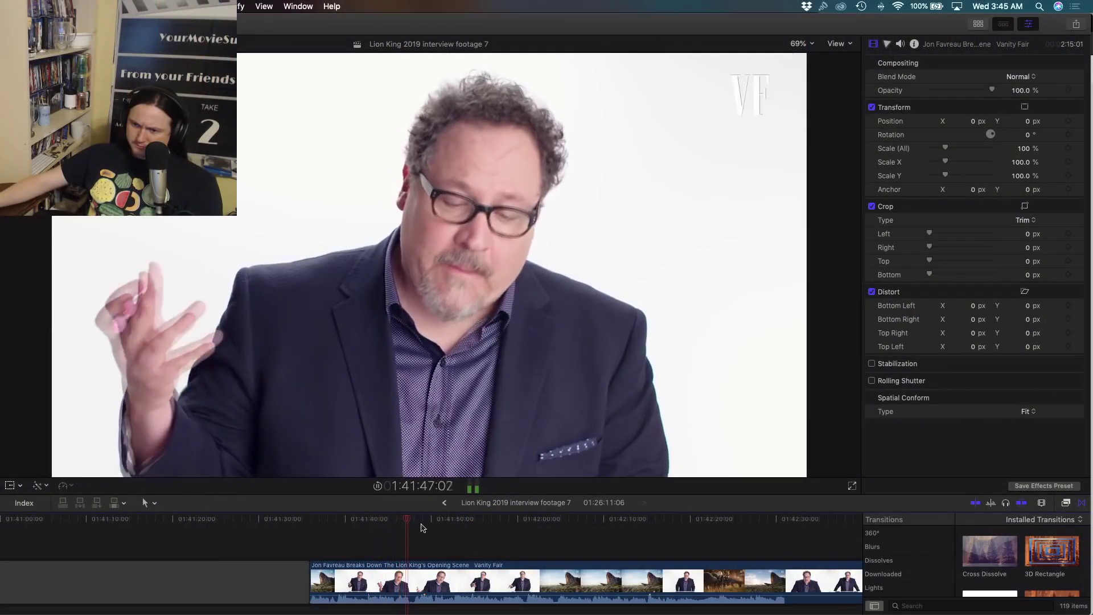
scroll(421, 527, "right", 4)
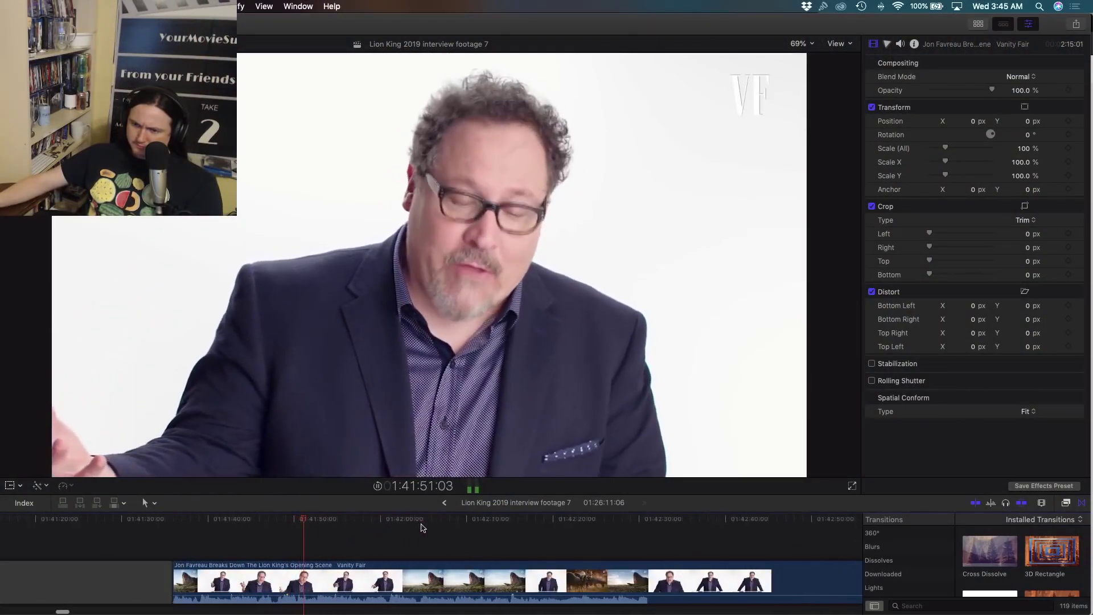
scroll(420, 527, "left", 2)
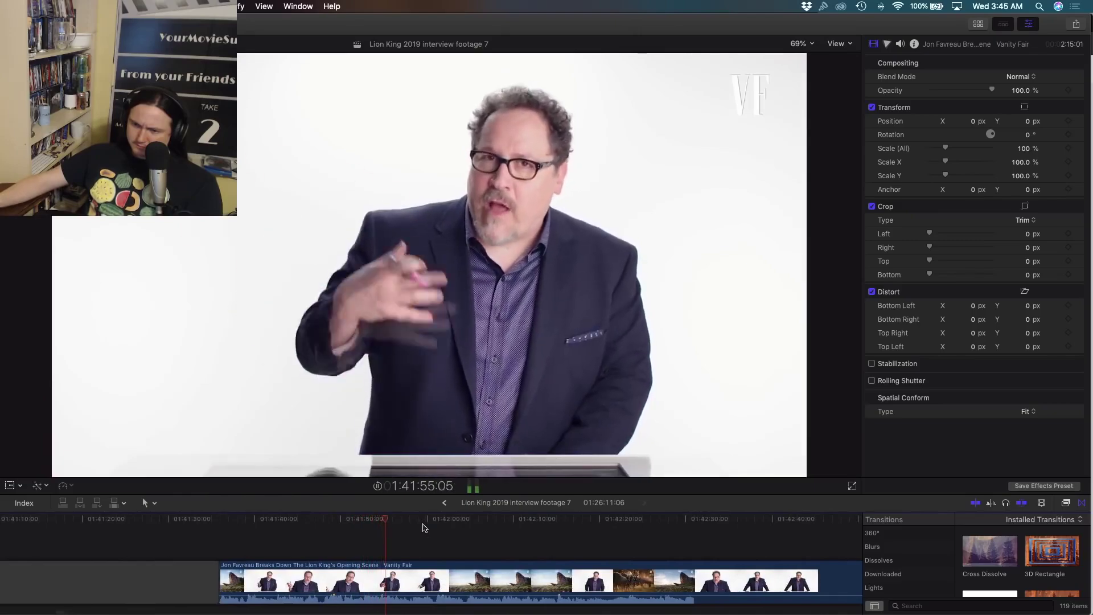
scroll(422, 527, "right", 2)
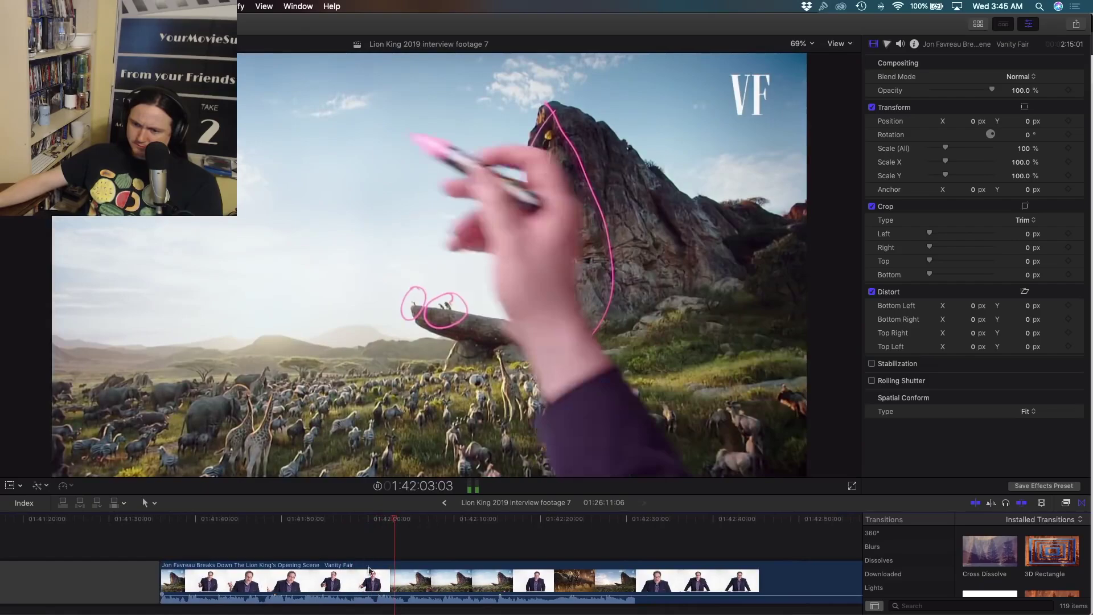
Split the Favreau interview clip at the savanna shot, then select the clip
key("super+z")
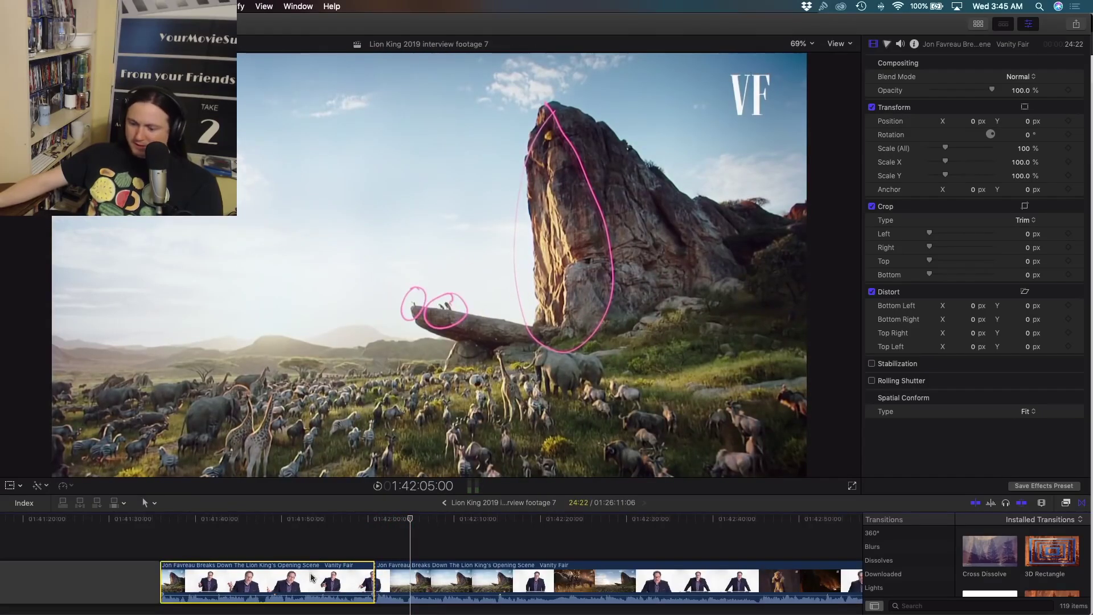
left_click(311, 577)
key("super+minus")
key("super+minus")
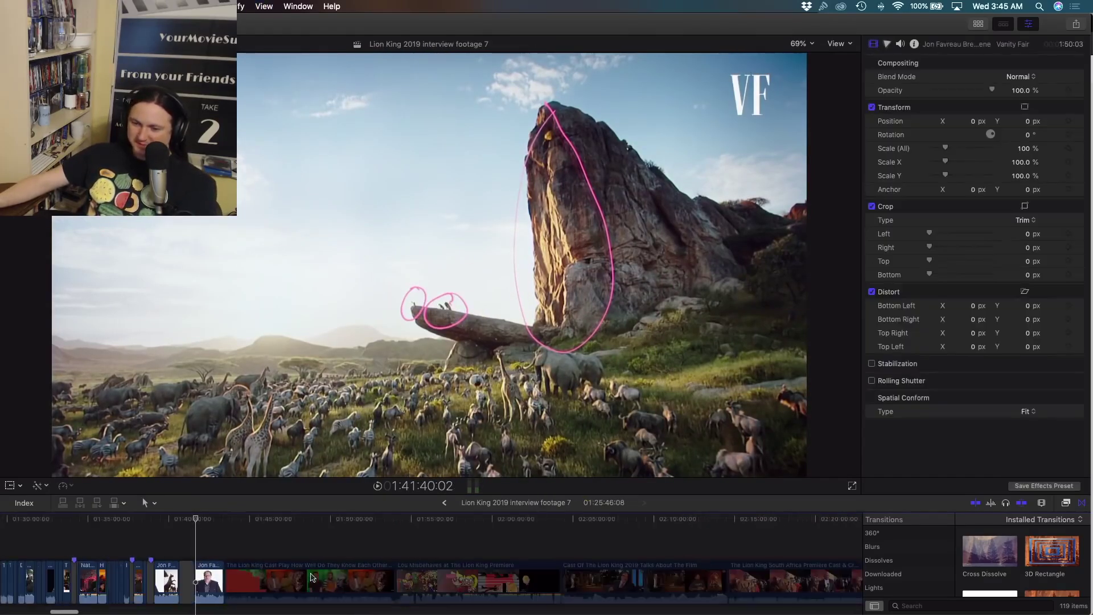
key("super+minus")
key("super+minus")
scroll(310, 577, "right", 2)
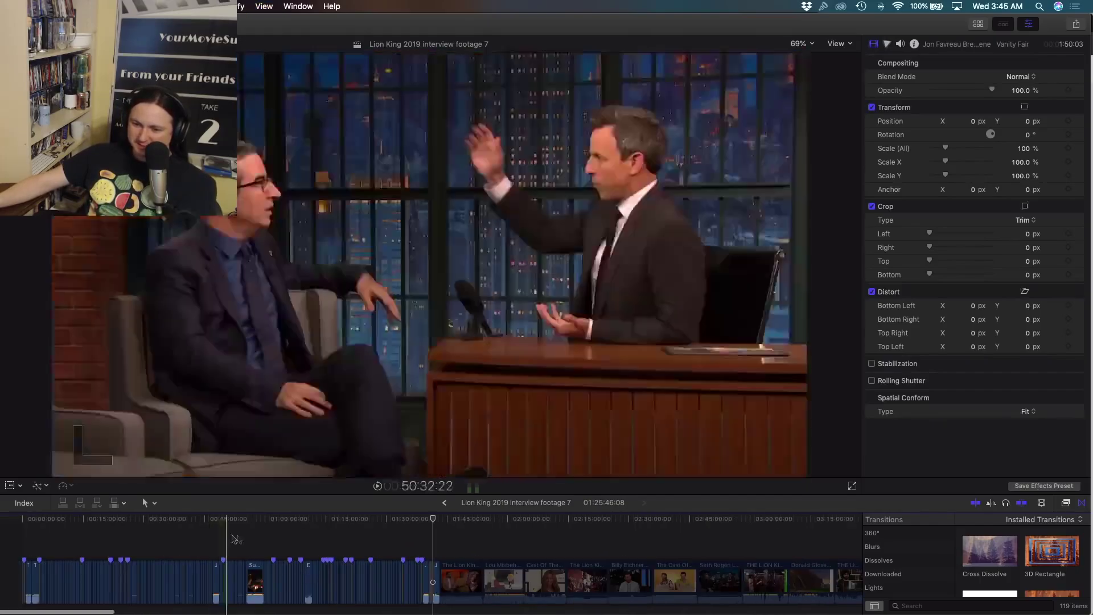
key("super+equal")
key("super+equal")
key("super+equal")
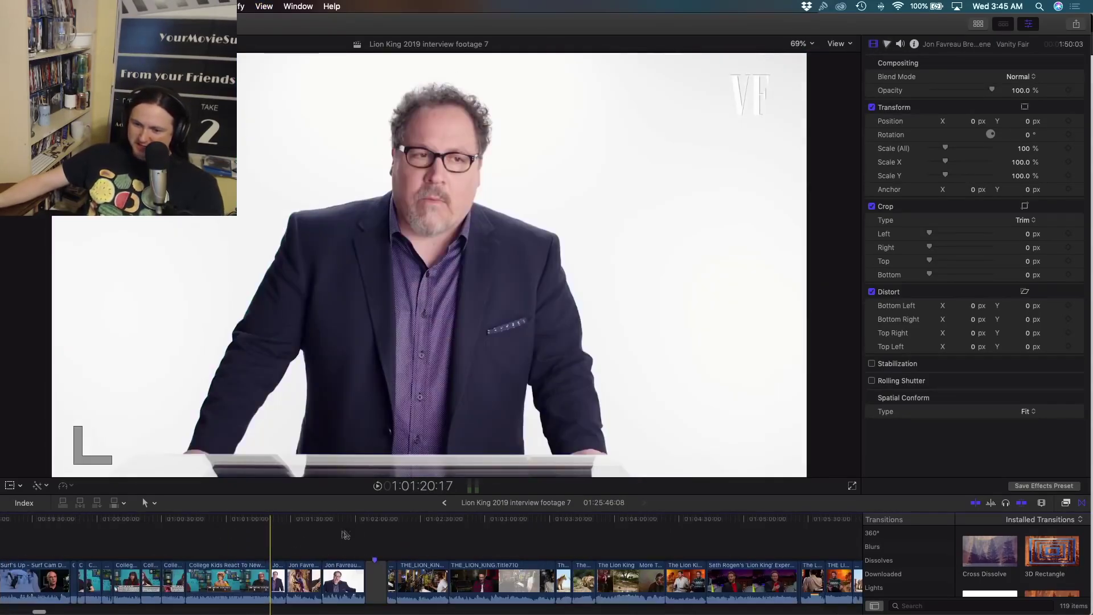
left_click(362, 532)
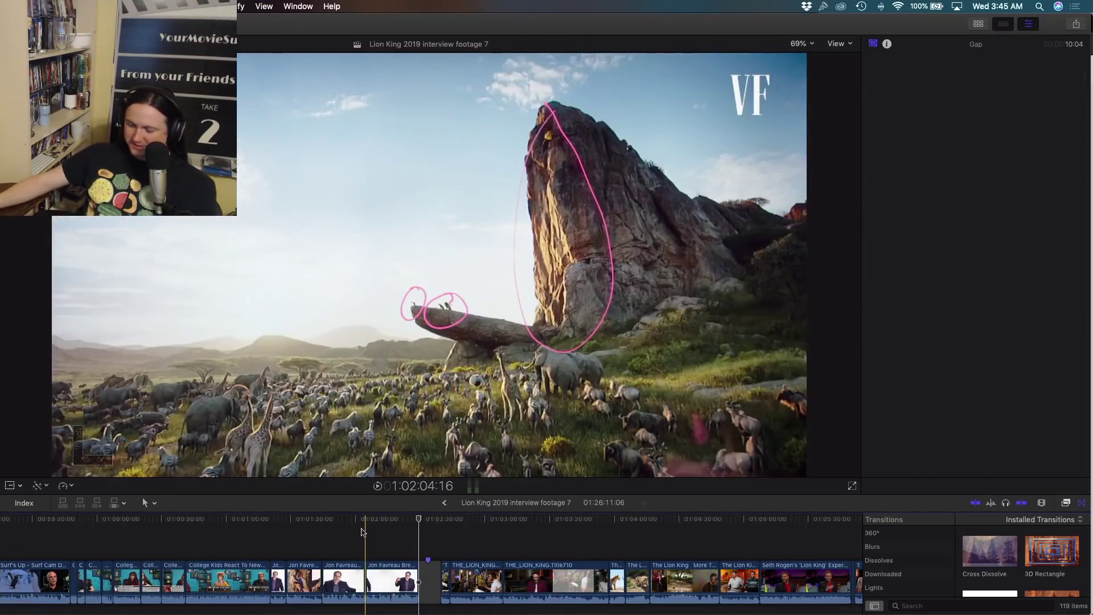
key("super+minus")
key("super+minus")
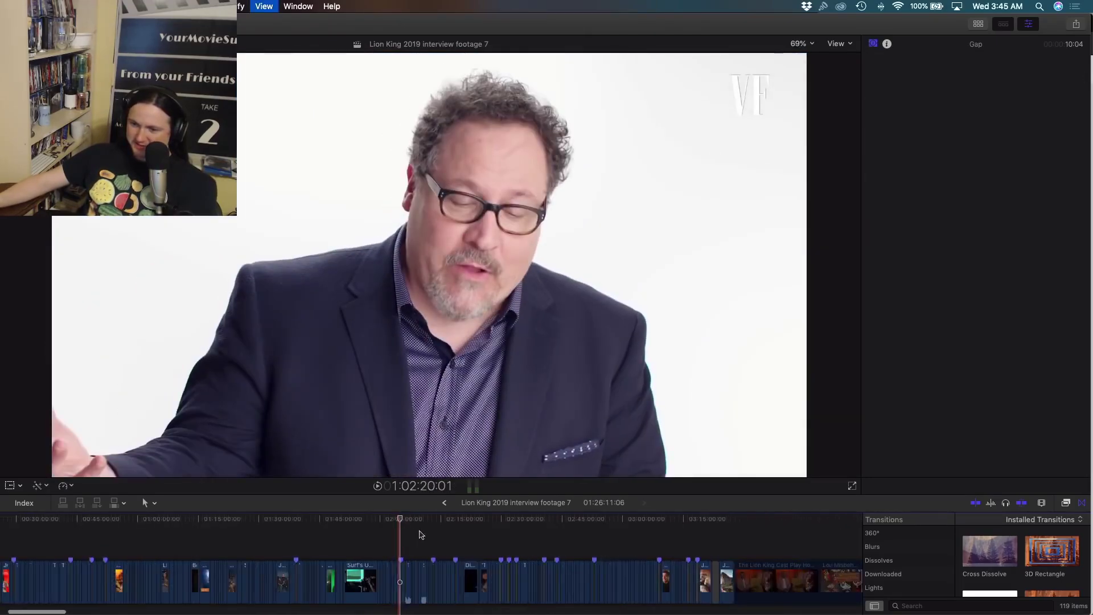
key("super+minus")
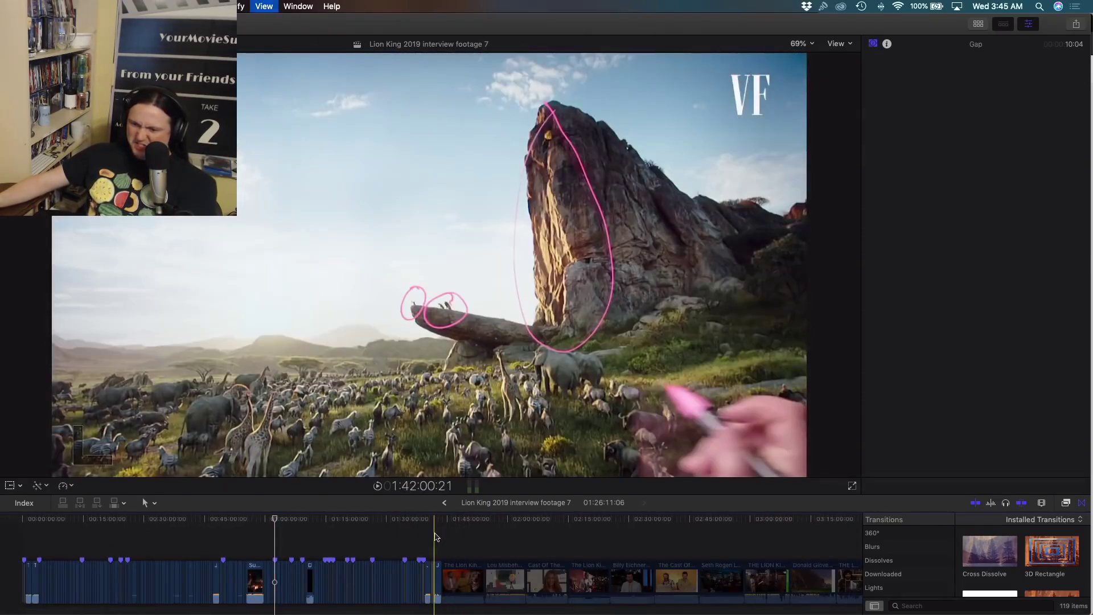
key("super+equal")
key("super+equal")
key("super+equal")
left_click(435, 537)
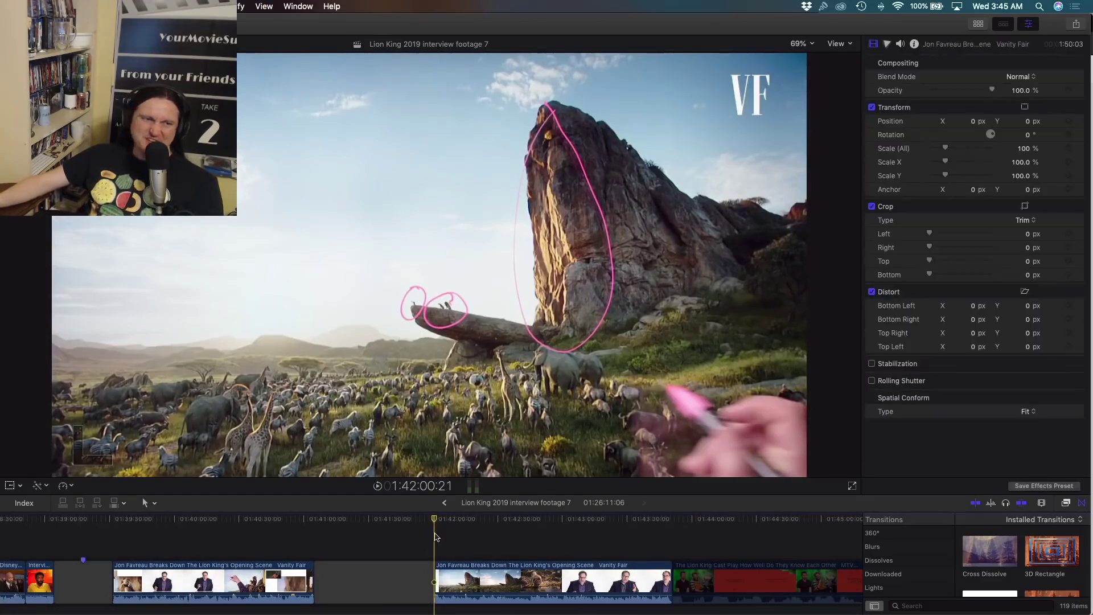